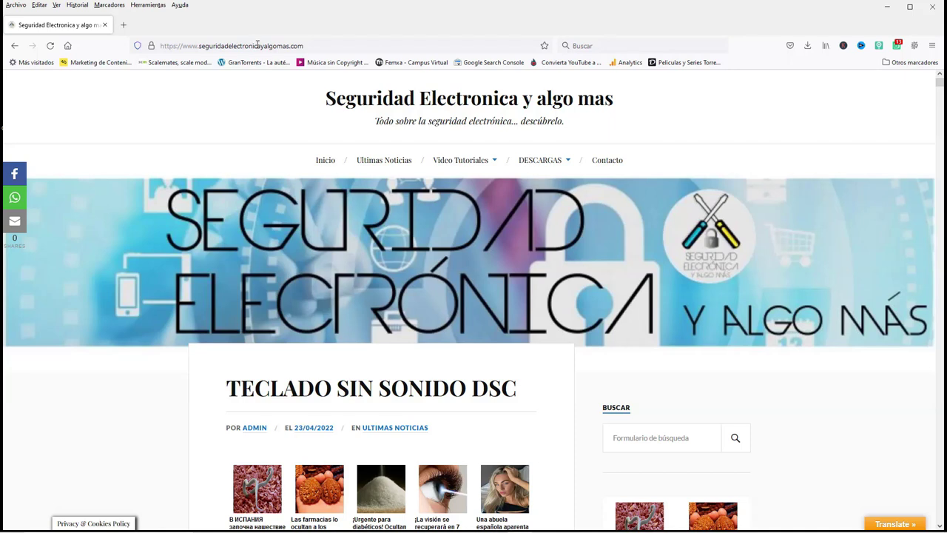
Step: Open the RISCO page from the website's intrusion software downloads section
{"action": "mouse_move", "coordinate": [561, 162]}
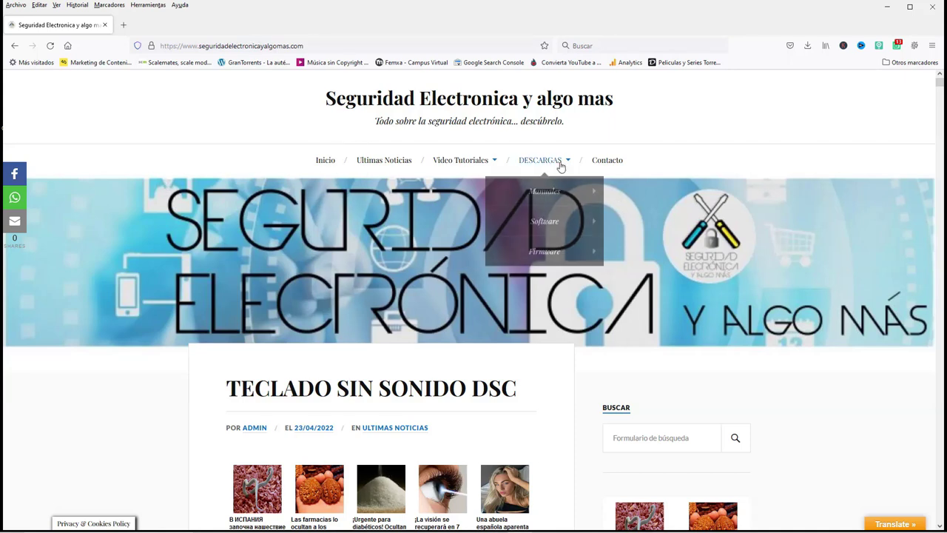
{"action": "mouse_move", "coordinate": [546, 222]}
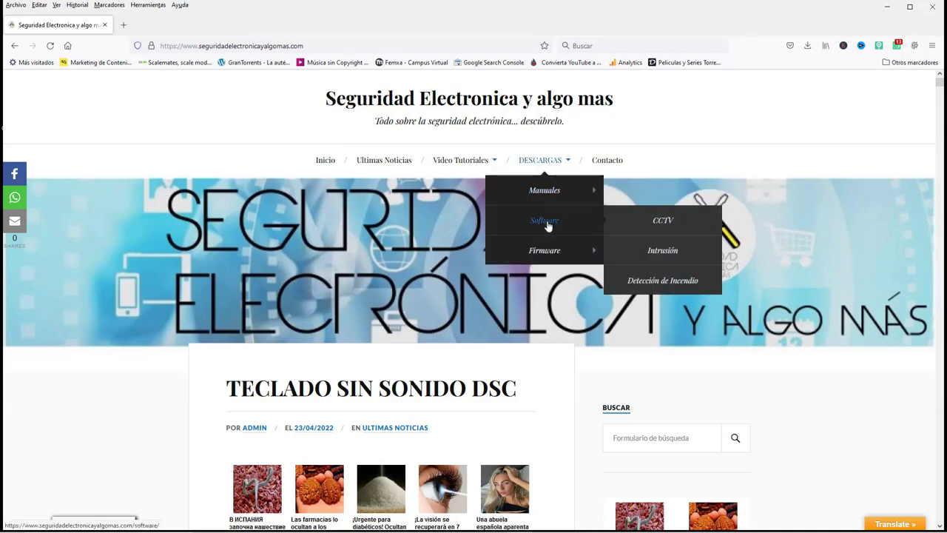
{"action": "left_click", "coordinate": [663, 252]}
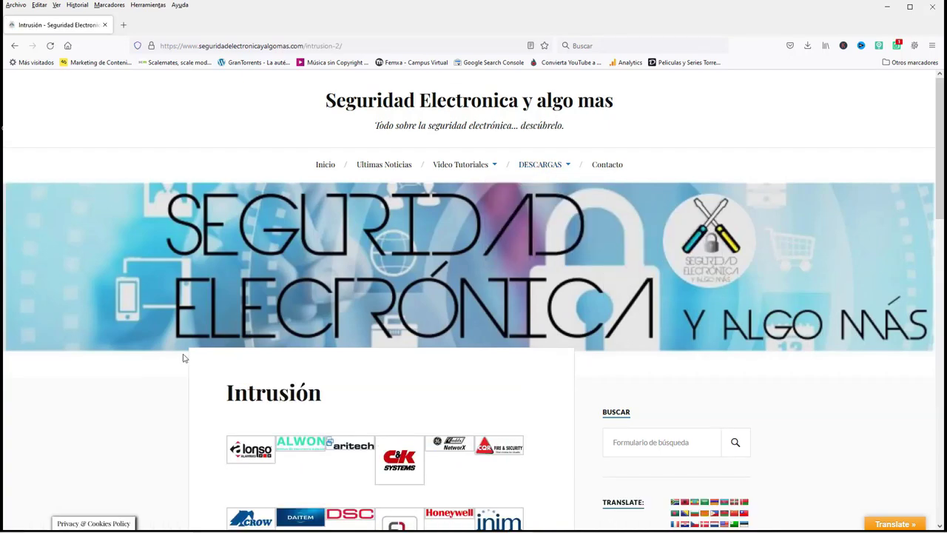
{"action": "scroll", "coordinate": [184, 358], "scroll_direction": "down", "scroll_amount": 2}
{"action": "scroll", "coordinate": [183, 358], "scroll_direction": "down", "scroll_amount": 2}
{"action": "scroll", "coordinate": [148, 353], "scroll_direction": "down", "scroll_amount": 1}
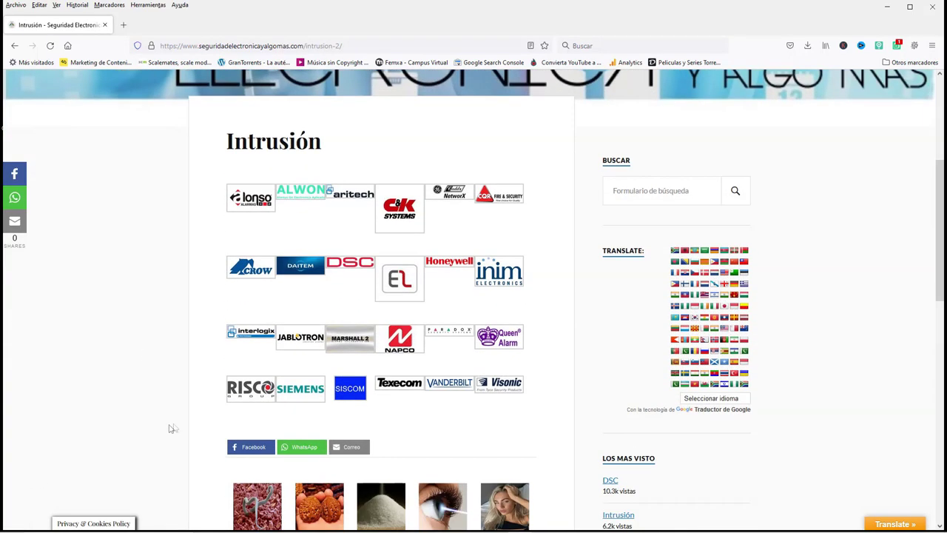
{"action": "left_click", "coordinate": [250, 392]}
Step: Download RISCO Group CS Full 4.0.0.zip from the RISCO page through its Sync.com link
{"action": "scroll", "coordinate": [392, 364], "scroll_direction": "down", "scroll_amount": 2}
{"action": "scroll", "coordinate": [392, 364], "scroll_direction": "down", "scroll_amount": 2}
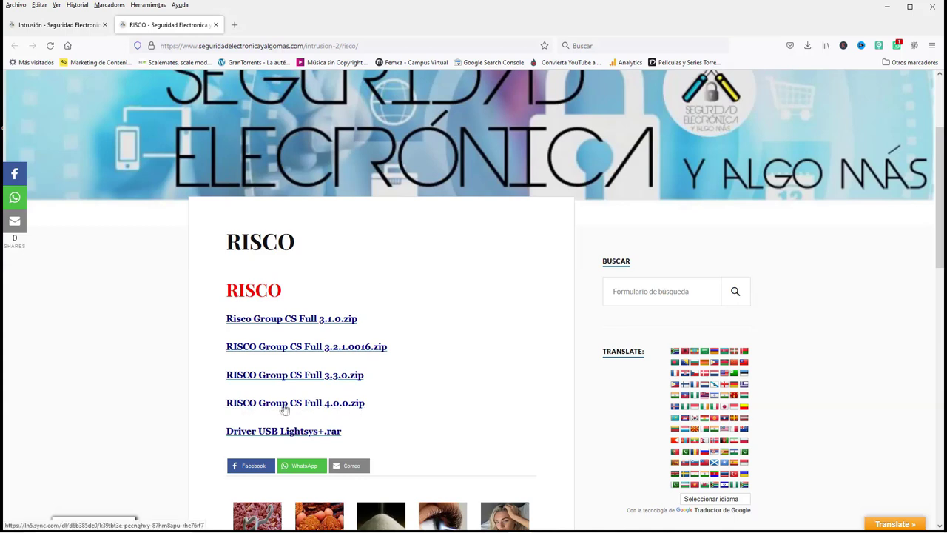
{"action": "left_click", "coordinate": [323, 407]}
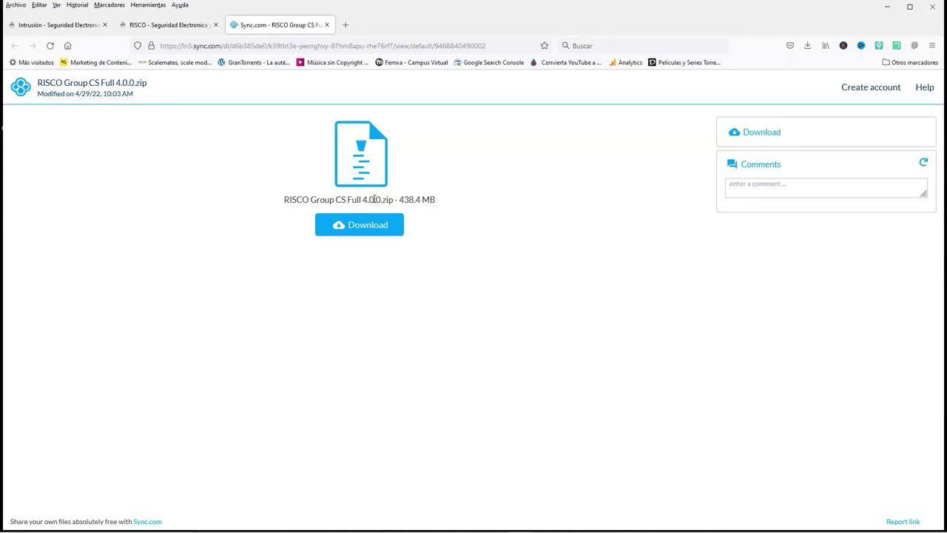
{"action": "left_click", "coordinate": [359, 231]}
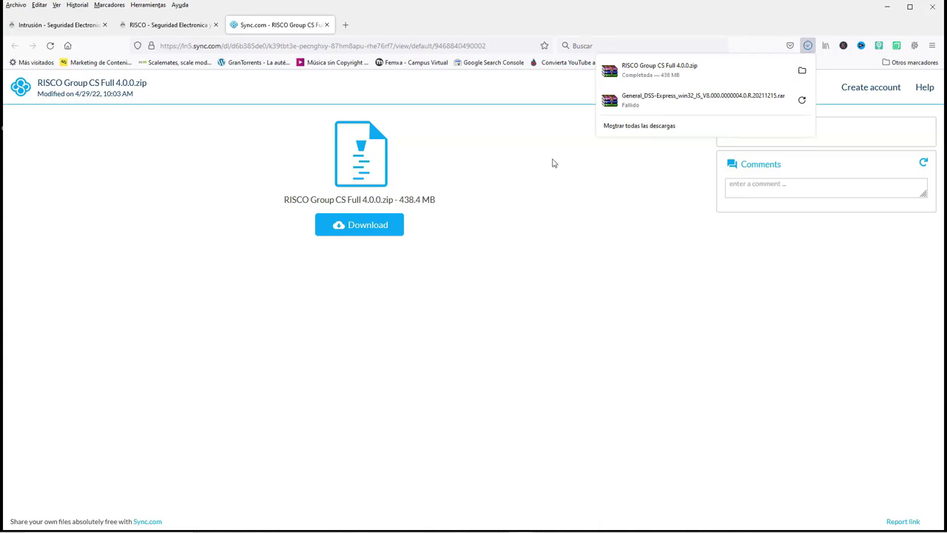
Step: Show the downloaded RISCO Group CS Full 4.0.0.zip in its containing folder in File Explorer
{"action": "left_click", "coordinate": [809, 46]}
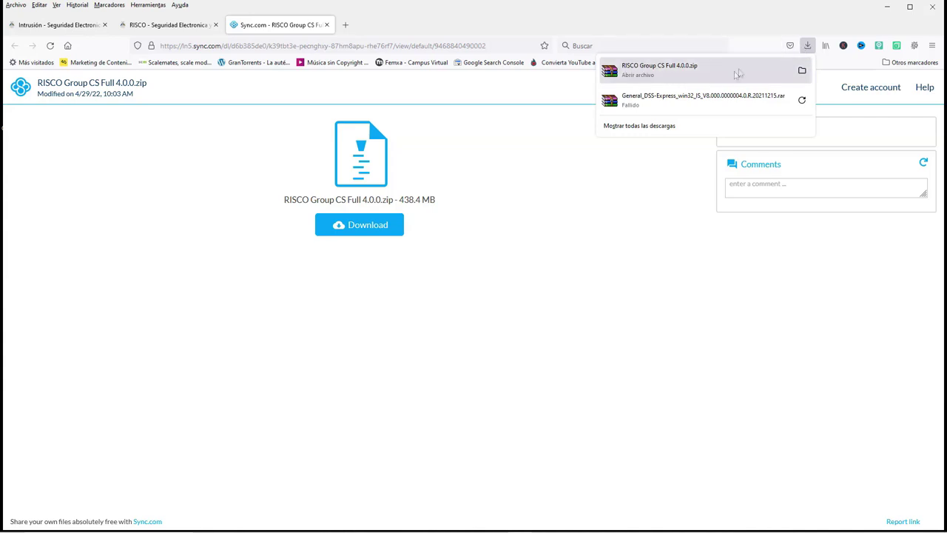
{"action": "right_click", "coordinate": [735, 79]}
{"action": "left_click", "coordinate": [755, 99]}
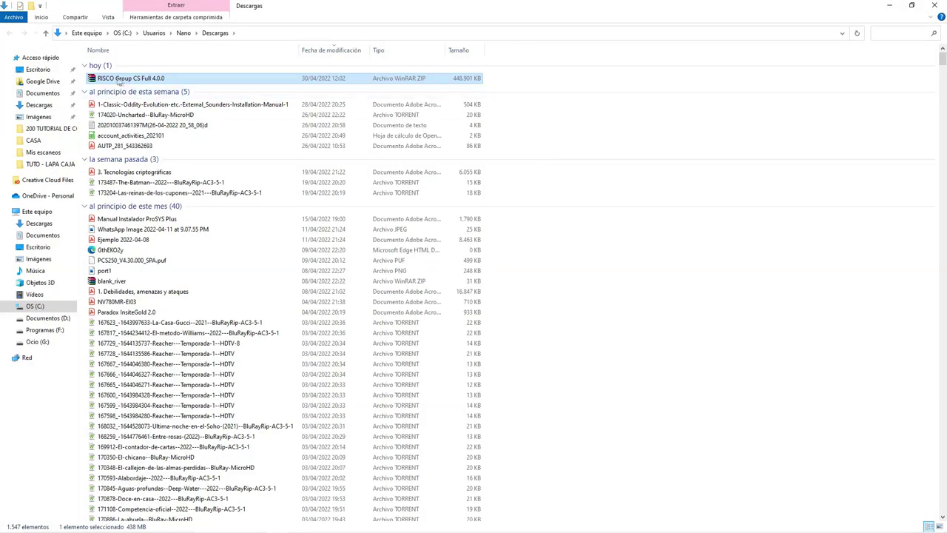
Step: Extract the ZIP into the suggested RISCO Group CS Full 4.0.0 folder in Downloads and open its inner folder of the same name
{"action": "double_click", "coordinate": [131, 79]}
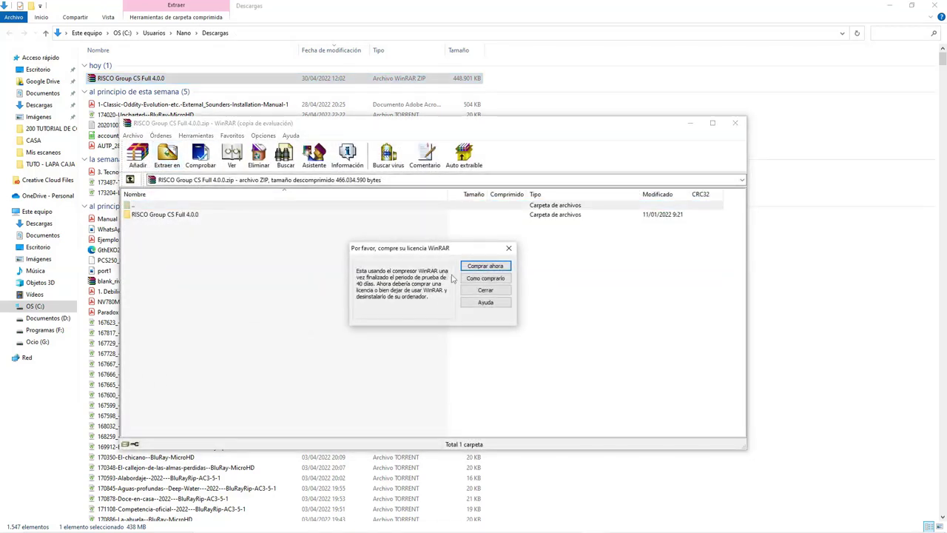
{"action": "left_click", "coordinate": [475, 291]}
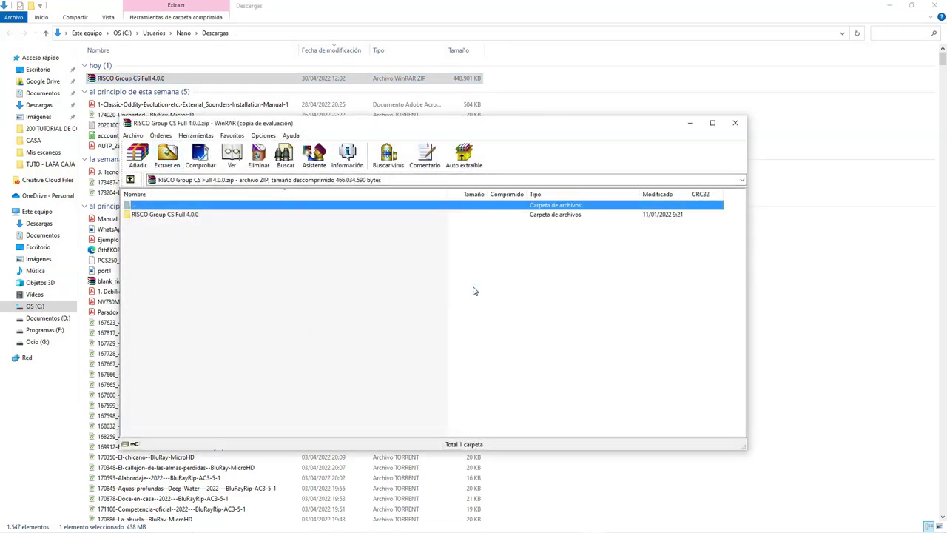
{"action": "left_click", "coordinate": [166, 156]}
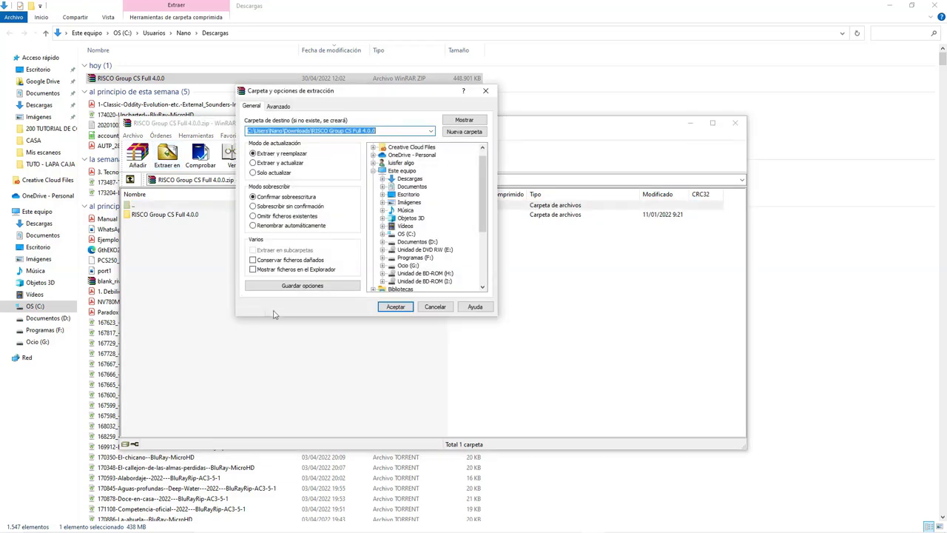
{"action": "left_click", "coordinate": [395, 306]}
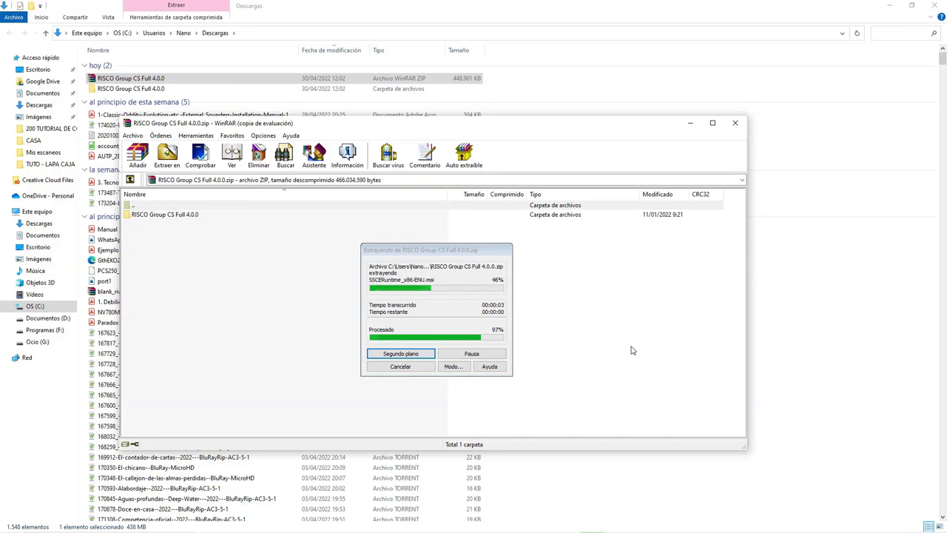
{"action": "left_click", "coordinate": [736, 123]}
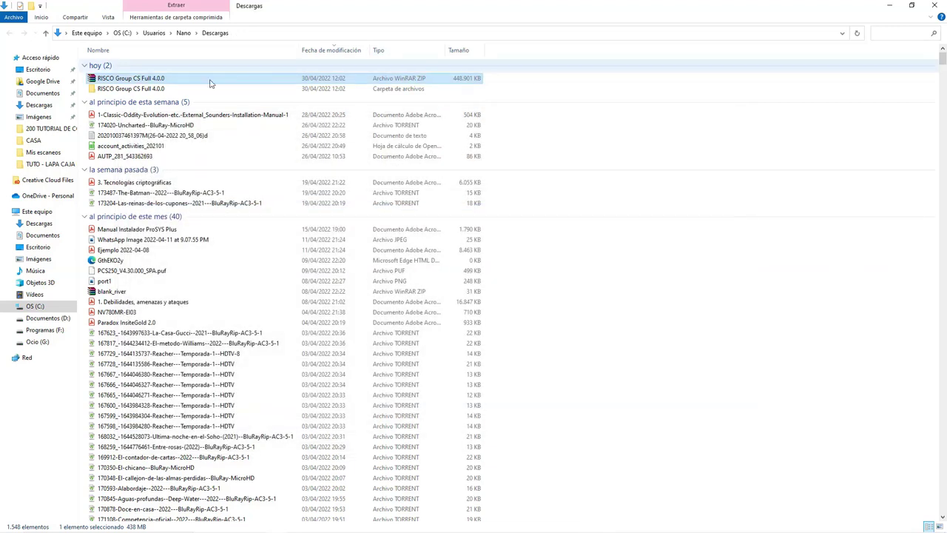
{"action": "double_click", "coordinate": [126, 88]}
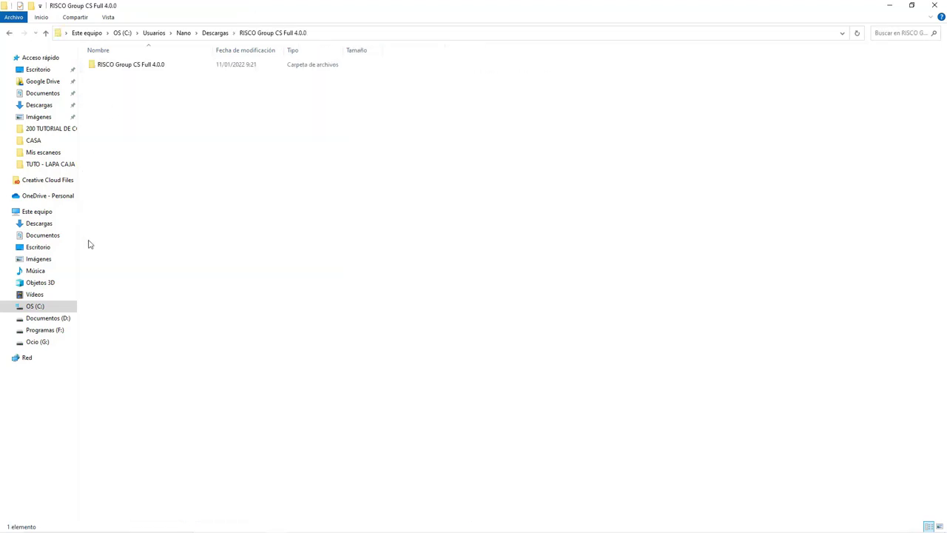
{"action": "double_click", "coordinate": [122, 66]}
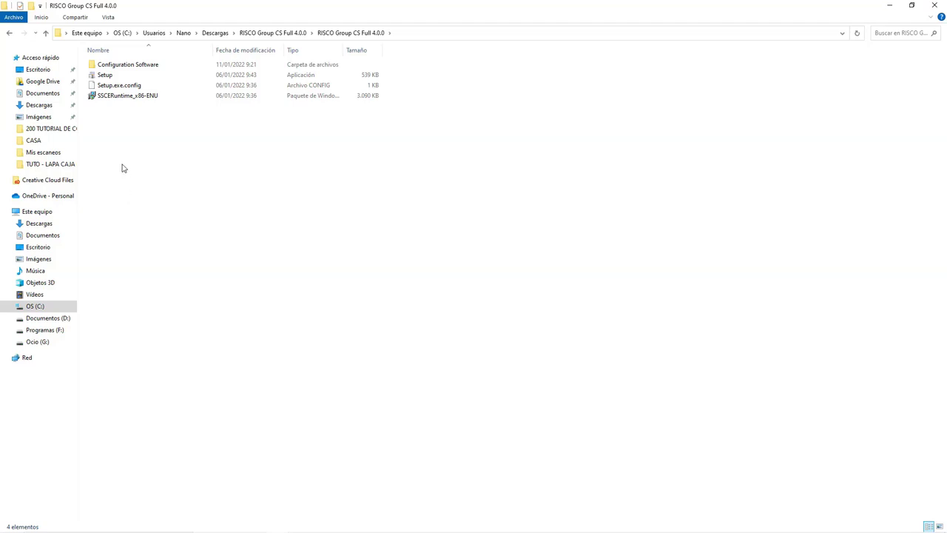
Step: Try to install Configuration Software 4.0.0.0008 by running Setup and starting the deployment wizard
{"action": "double_click", "coordinate": [106, 76]}
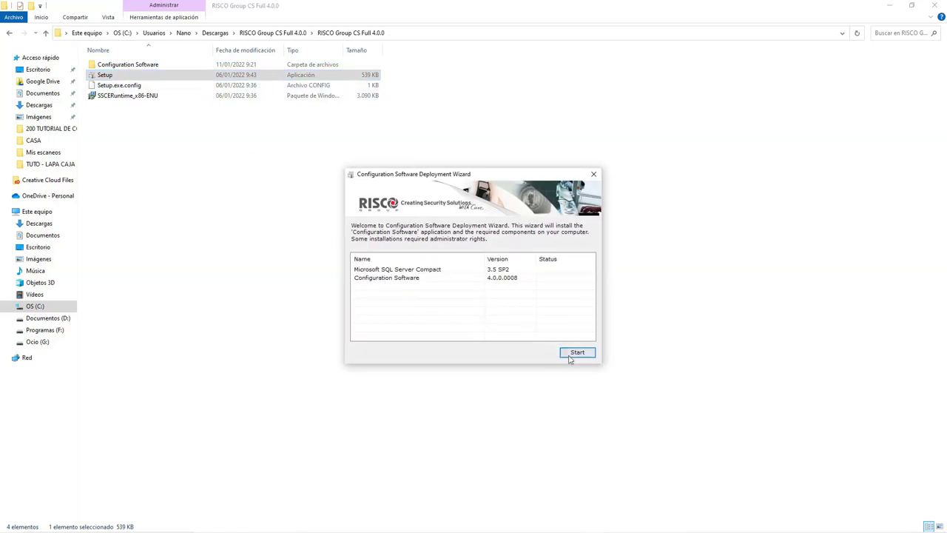
{"action": "left_click", "coordinate": [581, 354]}
{"action": "left_click", "coordinate": [578, 353]}
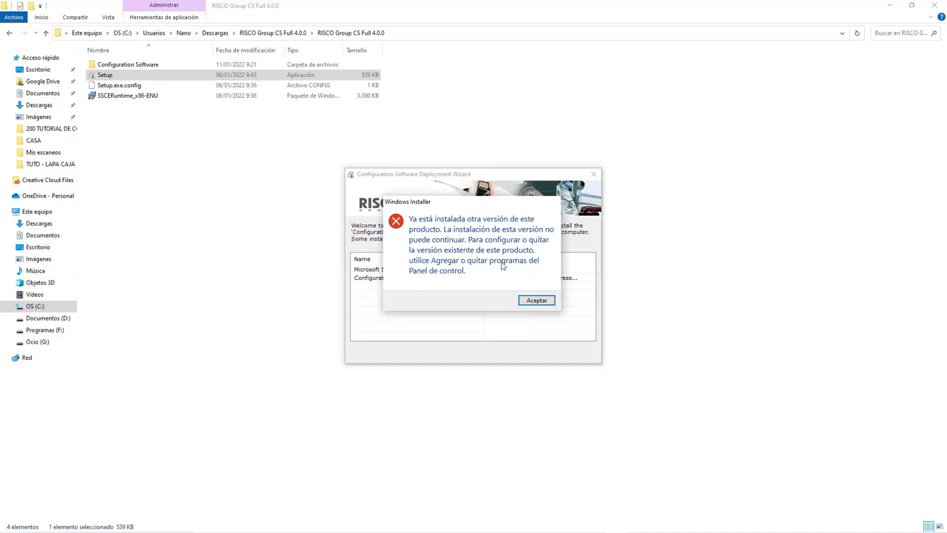
{"action": "left_click", "coordinate": [528, 300]}
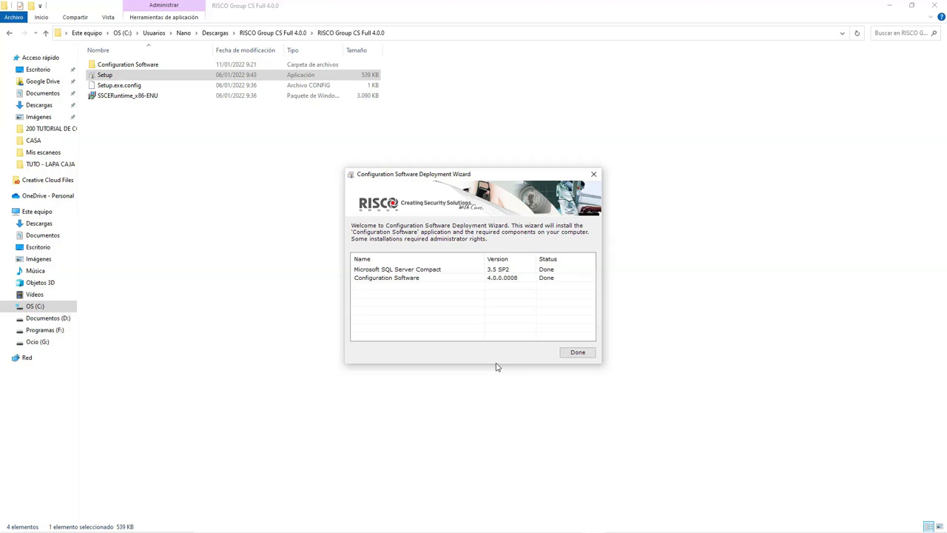
{"action": "key", "text": "Return"}
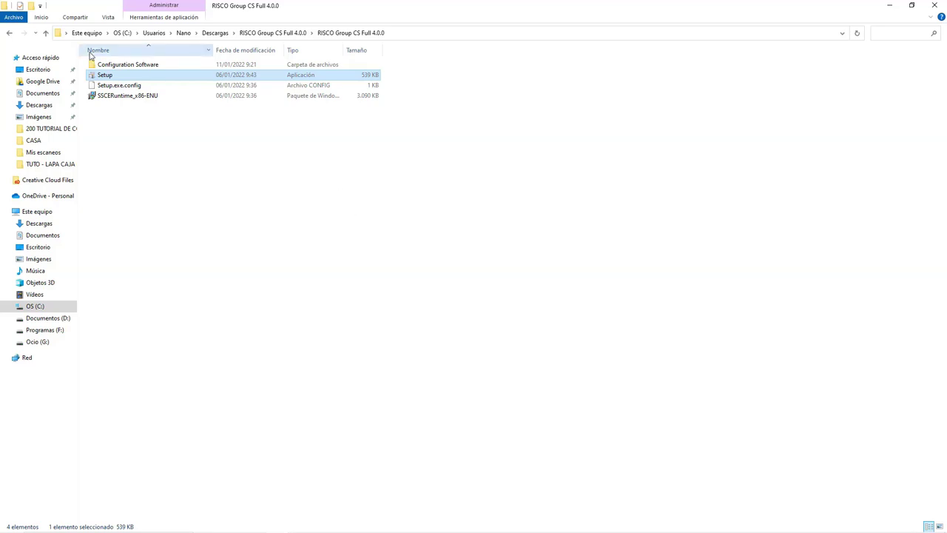
Step: Run Setup again and install Configuration Software to its default RISCO Group folder for Just me, closing the finished wizards
{"action": "double_click", "coordinate": [103, 75]}
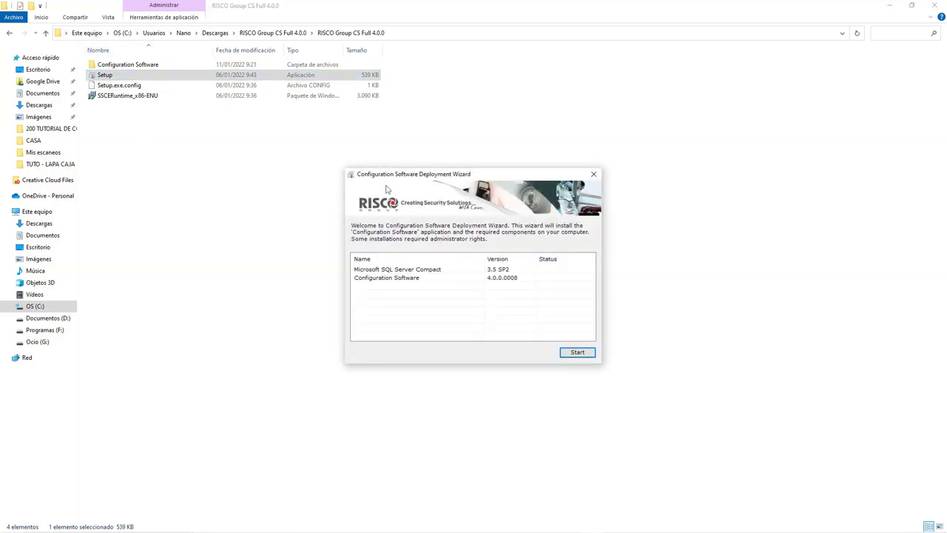
{"action": "left_click", "coordinate": [571, 352]}
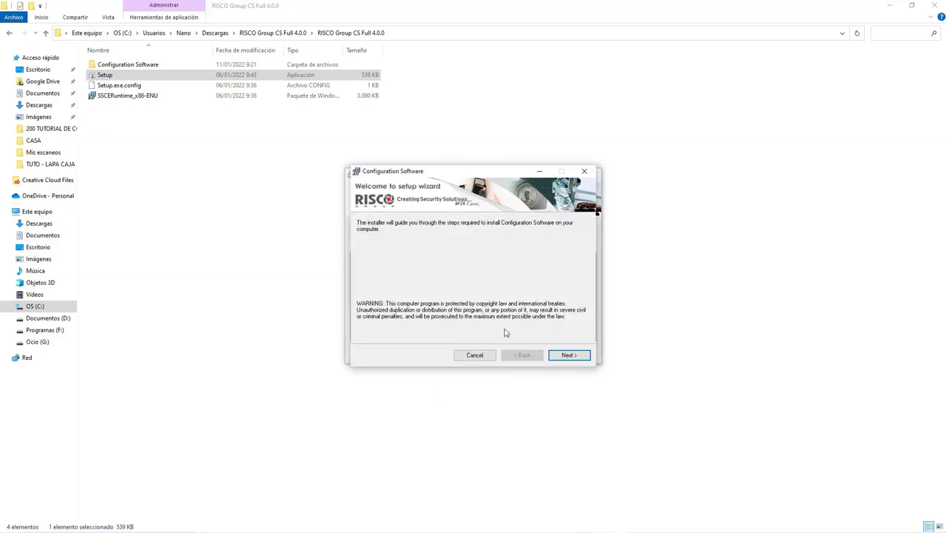
{"action": "left_click", "coordinate": [569, 358]}
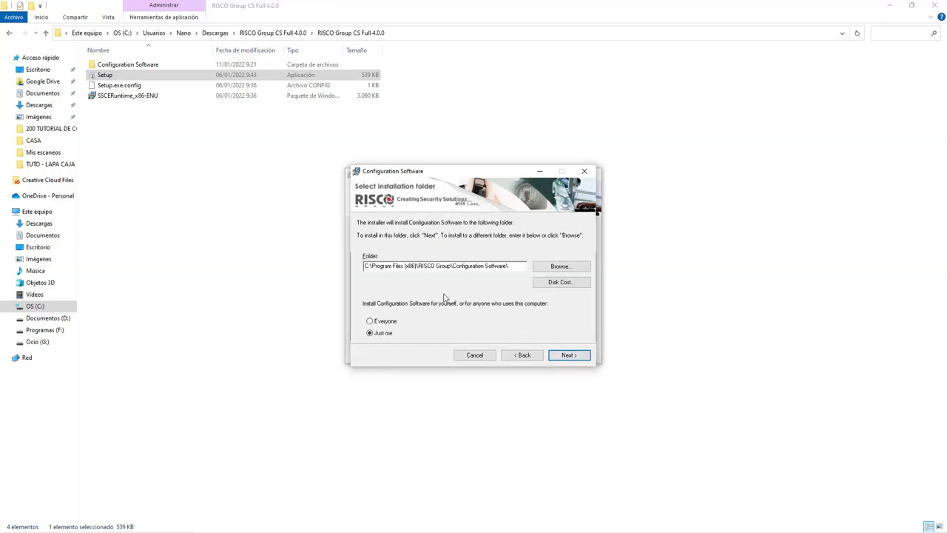
{"action": "left_click", "coordinate": [568, 356]}
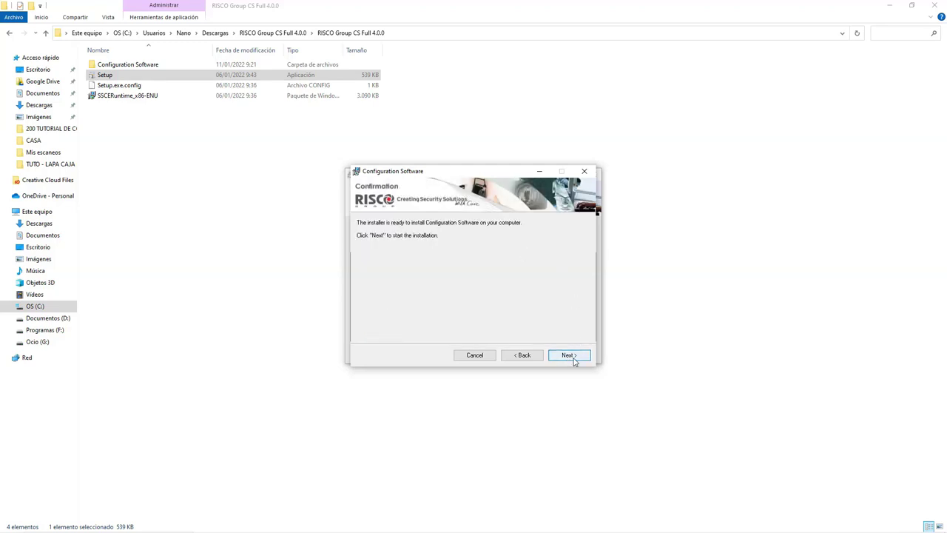
{"action": "left_click", "coordinate": [571, 357]}
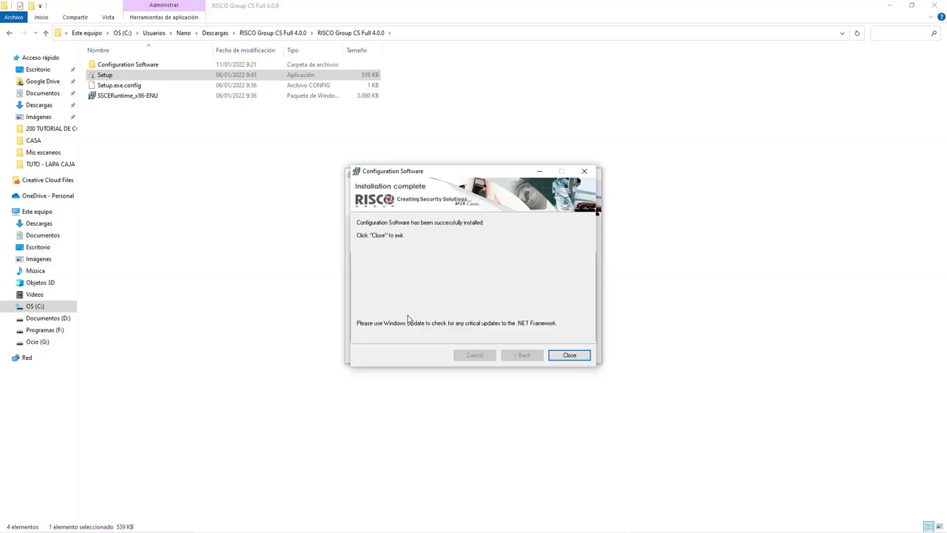
{"action": "left_click", "coordinate": [569, 355]}
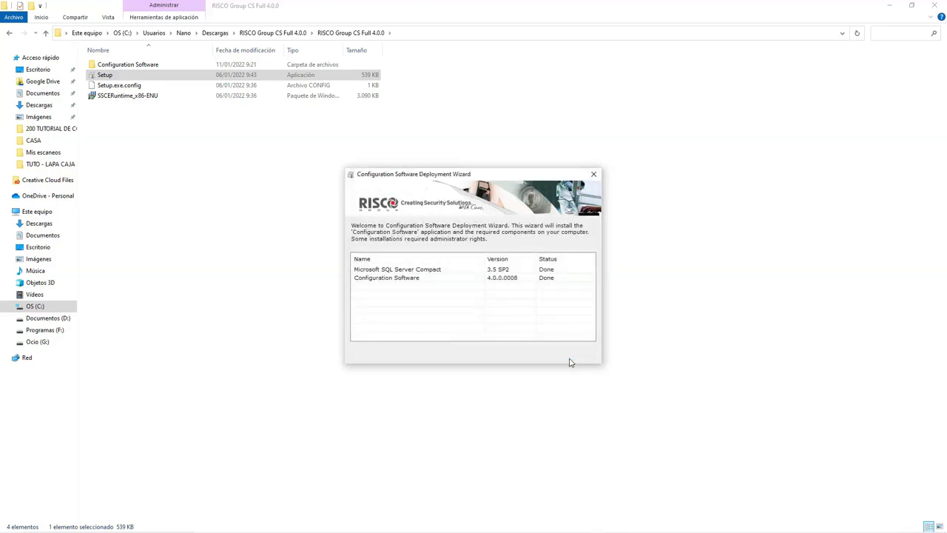
{"action": "left_click", "coordinate": [583, 354]}
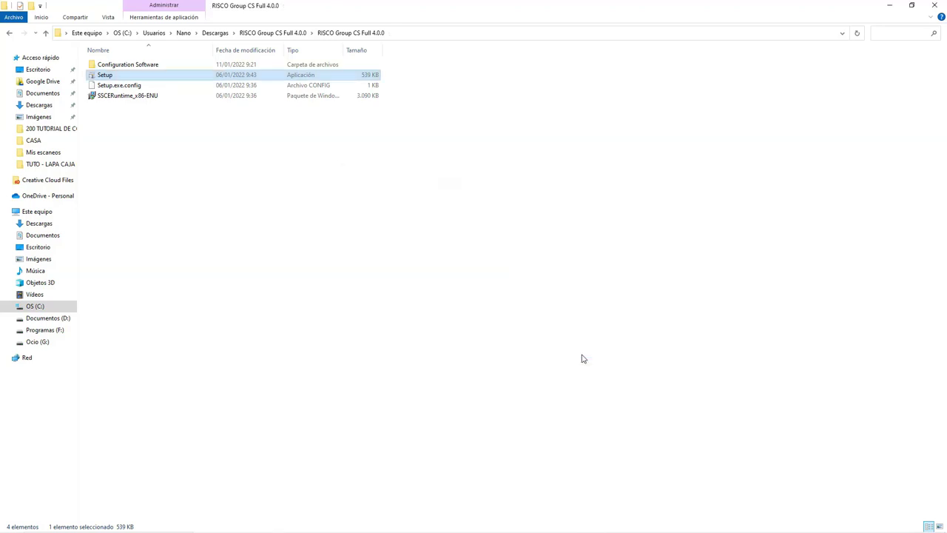
Step: Launch Configuration Software from the desktop, log in as Admin with the account password, and dismiss the Find Client dialog
{"action": "left_click", "coordinate": [889, 6]}
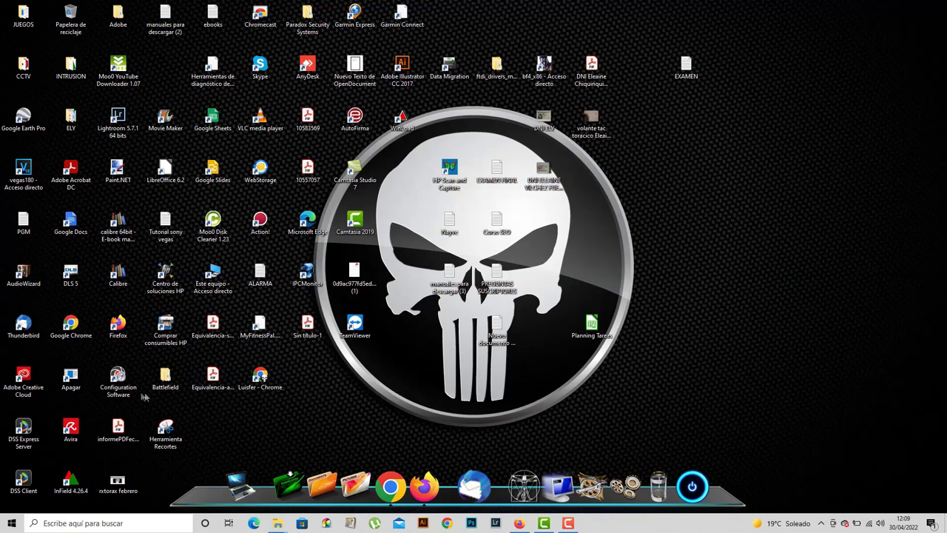
{"action": "left_click", "coordinate": [118, 381]}
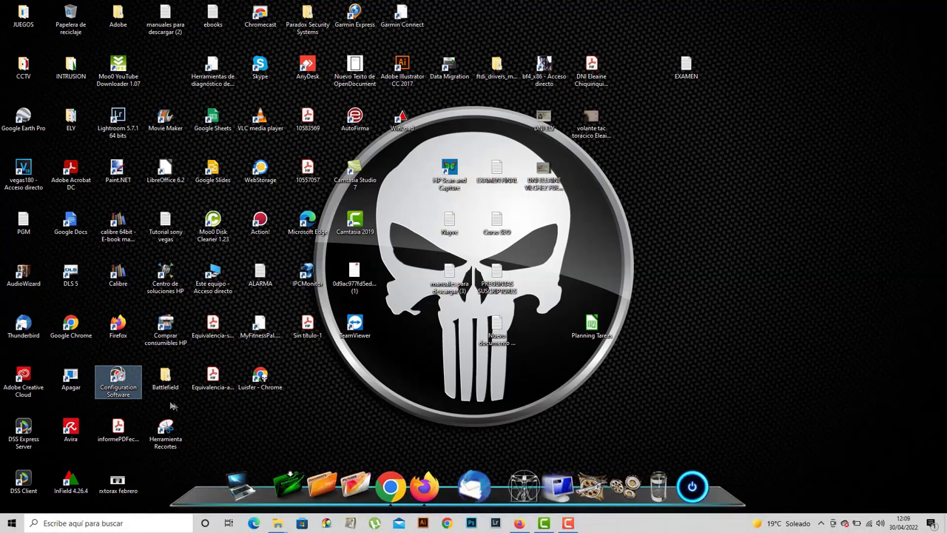
{"action": "double_click", "coordinate": [125, 382]}
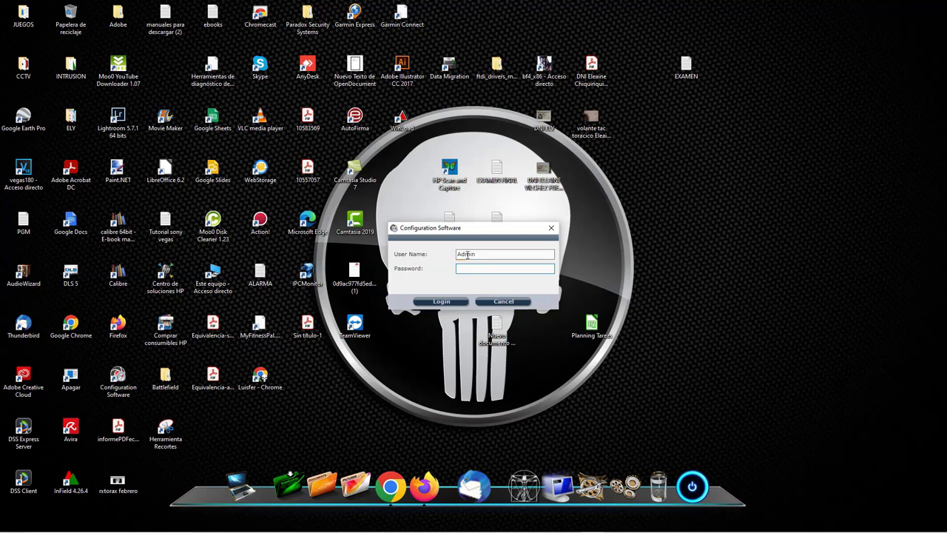
{"action": "type", "text": "*"}
{"action": "left_click", "coordinate": [442, 303]}
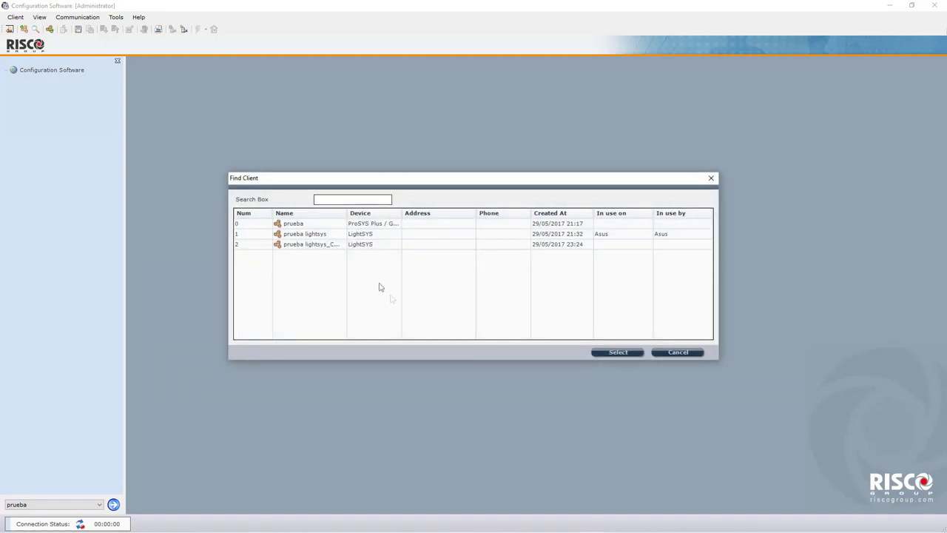
{"action": "left_click", "coordinate": [684, 353]}
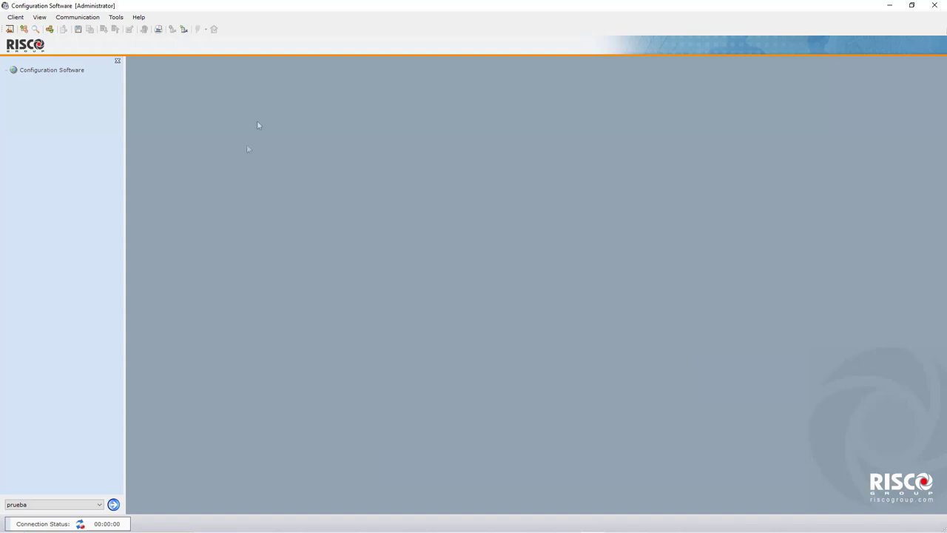
Step: Examine the device models offered for a new client and close the Client form without creating one
{"action": "left_click", "coordinate": [15, 17]}
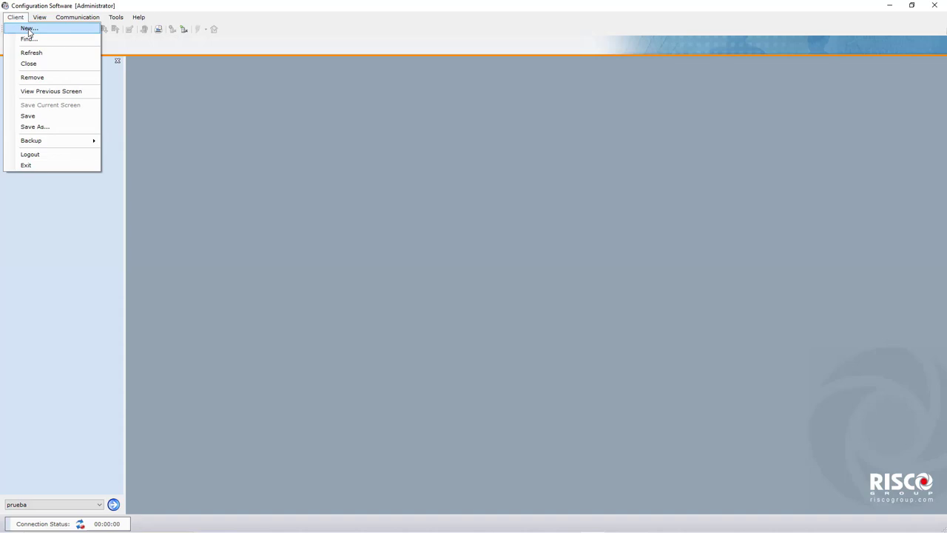
{"action": "left_click", "coordinate": [29, 30]}
{"action": "left_click", "coordinate": [500, 173]}
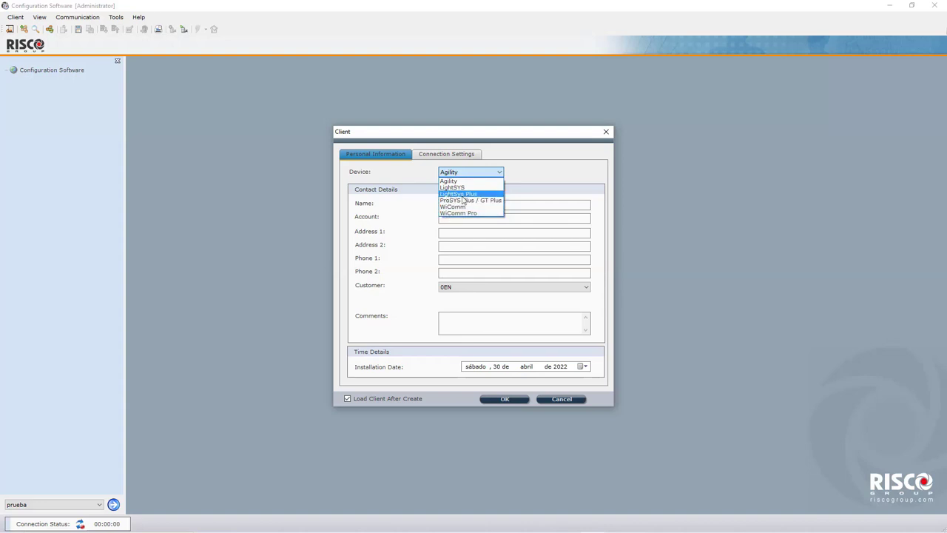
{"action": "left_click", "coordinate": [542, 179]}
{"action": "left_click", "coordinate": [606, 131]}
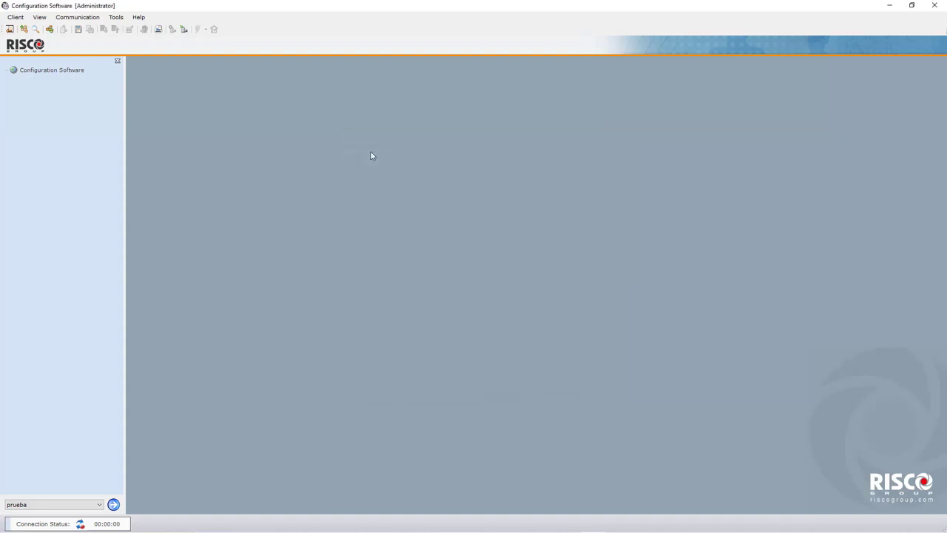